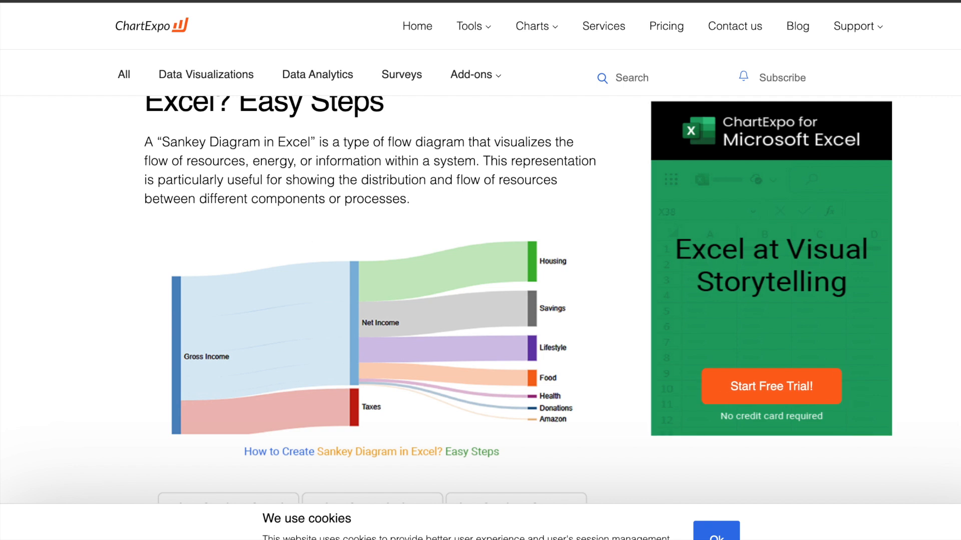
left_click(399, 26)
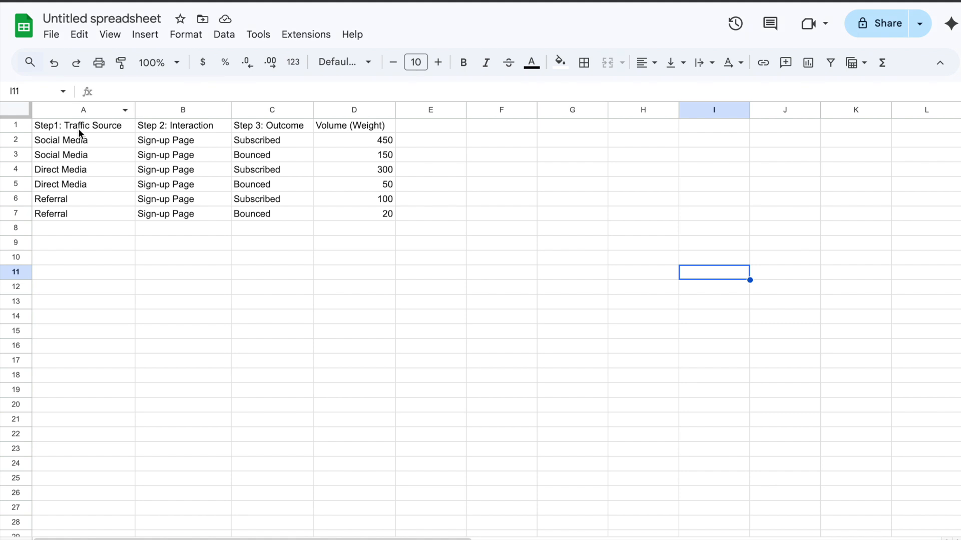
- Insert a chart from the data in A1:D7 and look through all the available chart types
left_click_drag(77, 130, 329, 216)
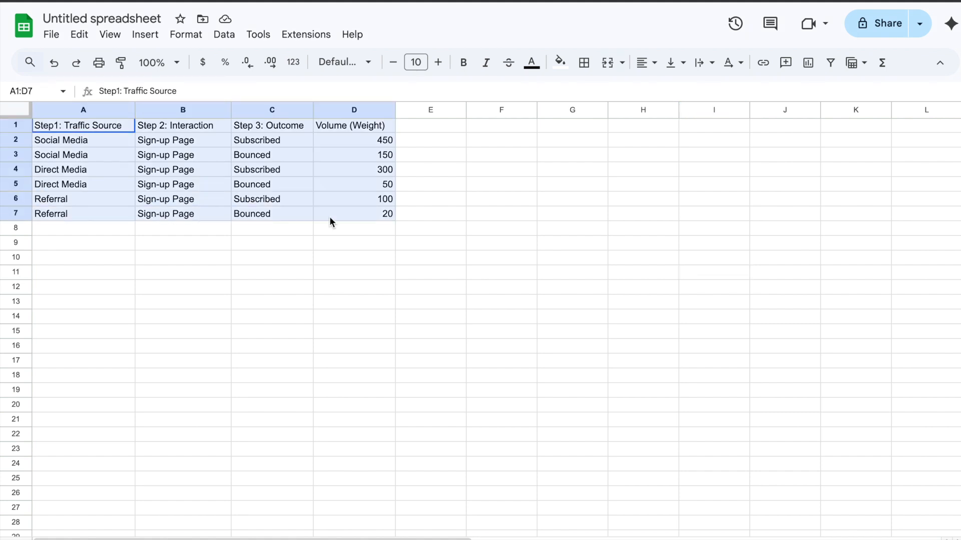
left_click(148, 43)
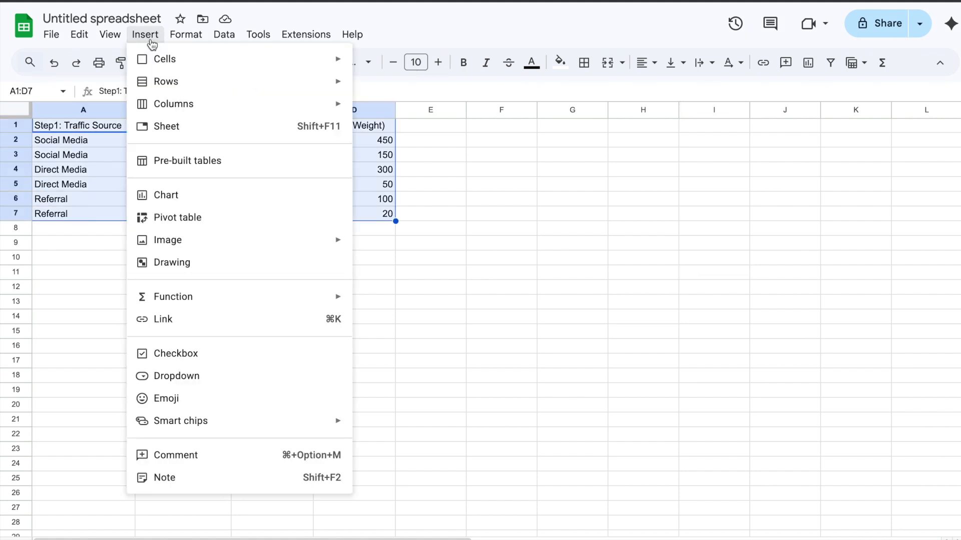
left_click(207, 202)
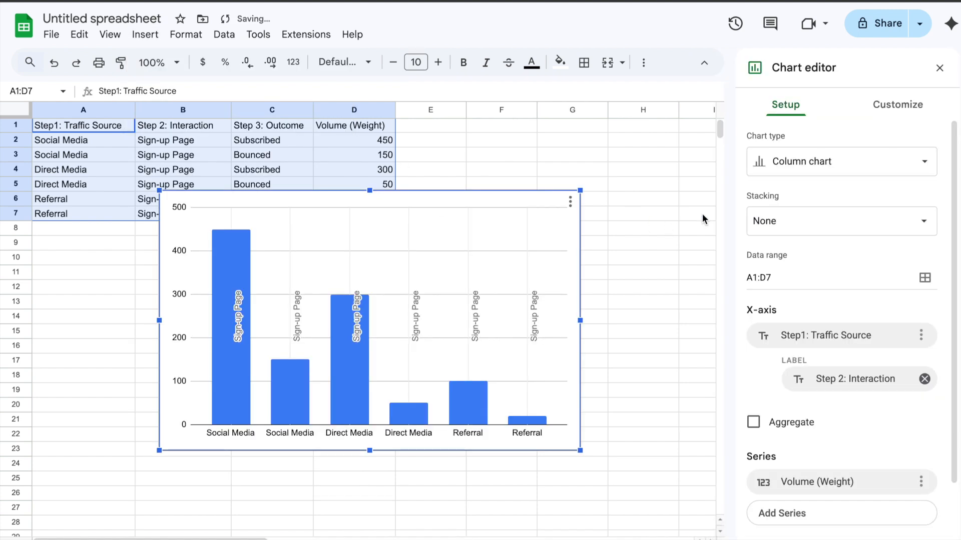
left_click(854, 171)
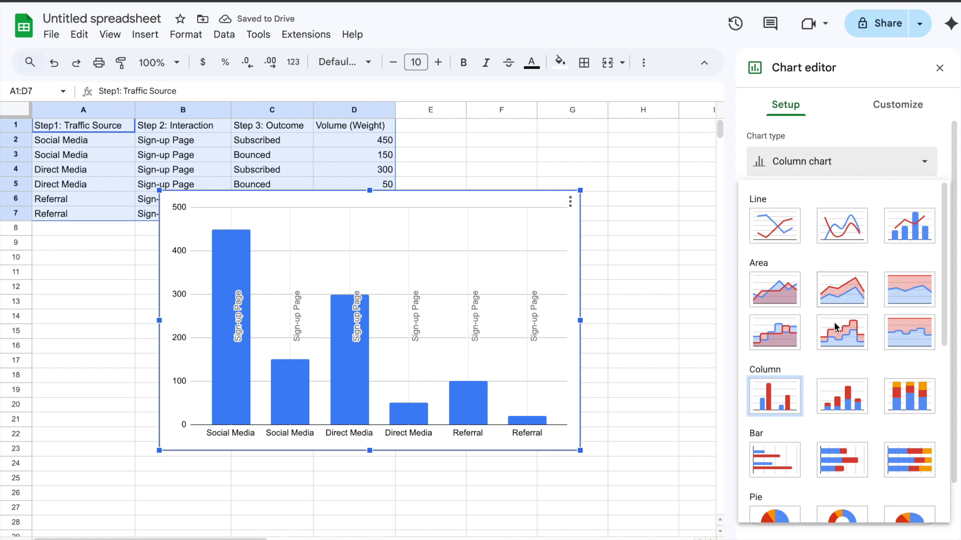
scroll(824, 353, "down", 1)
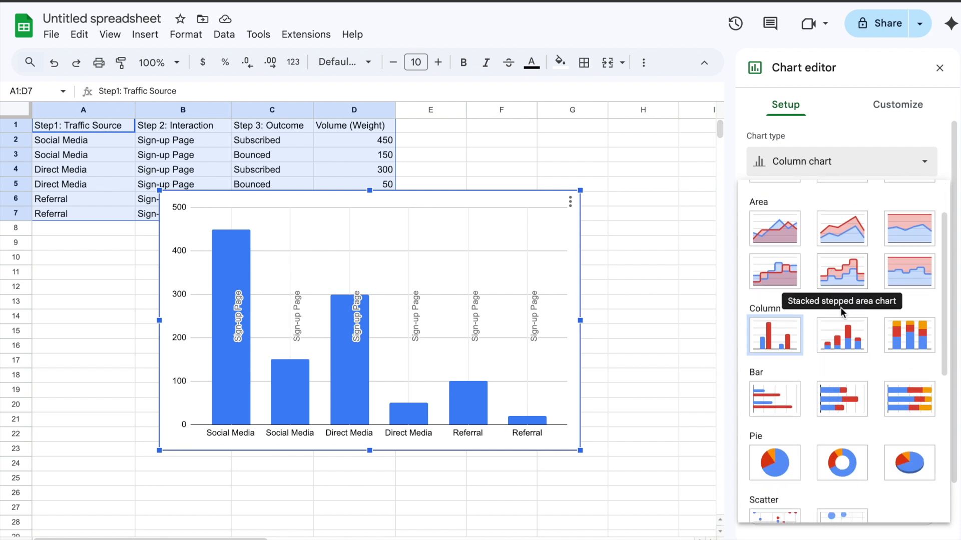
scroll(843, 325, "down", 5)
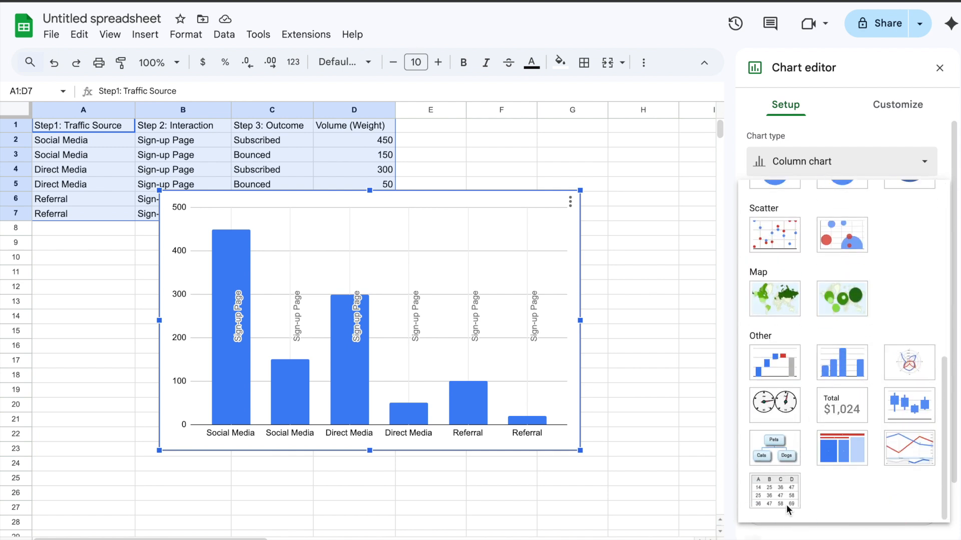
- Close the chart editor and delete the inserted column chart from the sheet
left_click(662, 233)
left_click(564, 204)
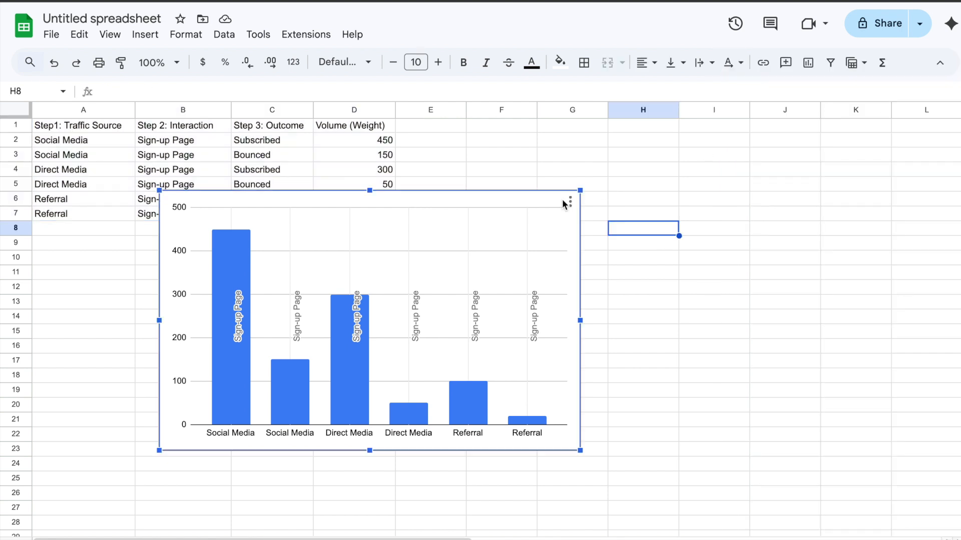
key("Delete")
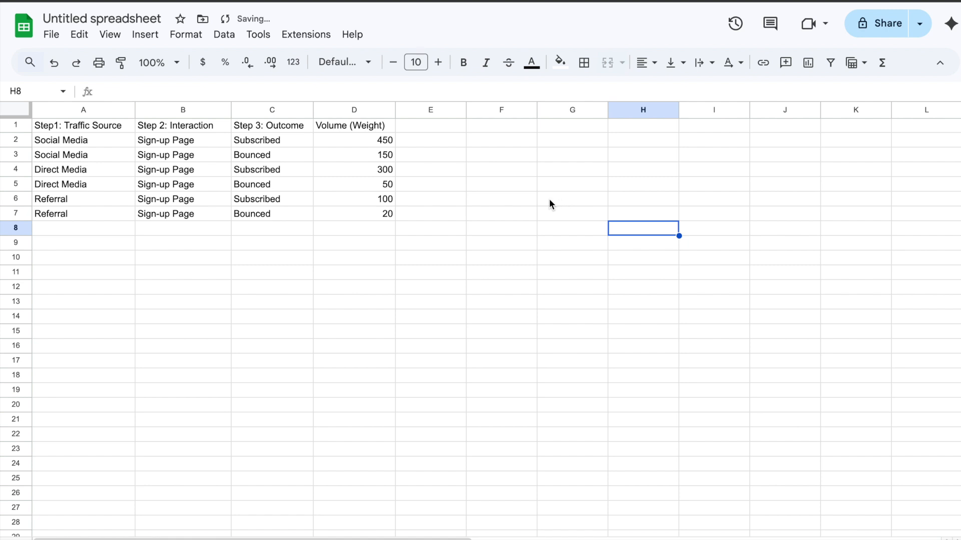
- Open the Google Workspace Marketplace to get add-ons and browse the offered apps
left_click(311, 37)
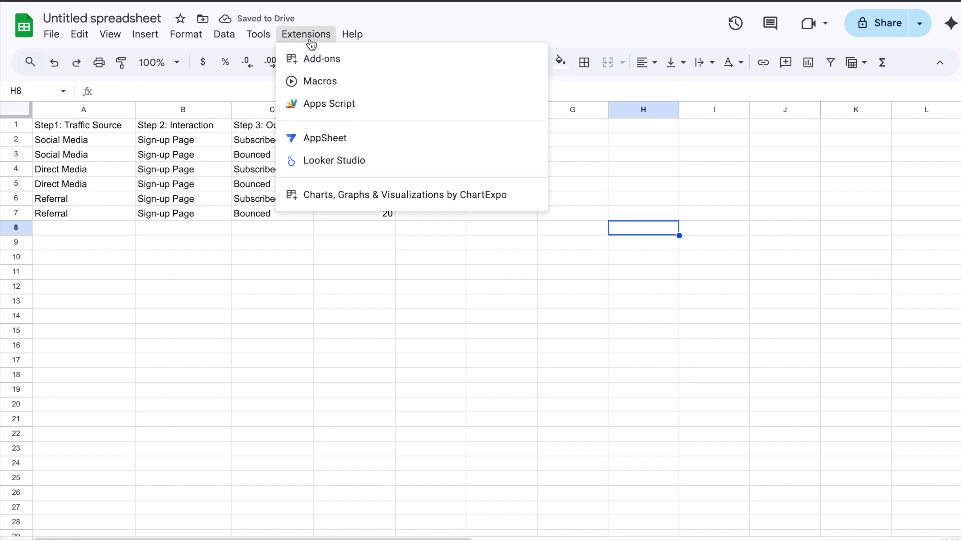
mouse_move(326, 61)
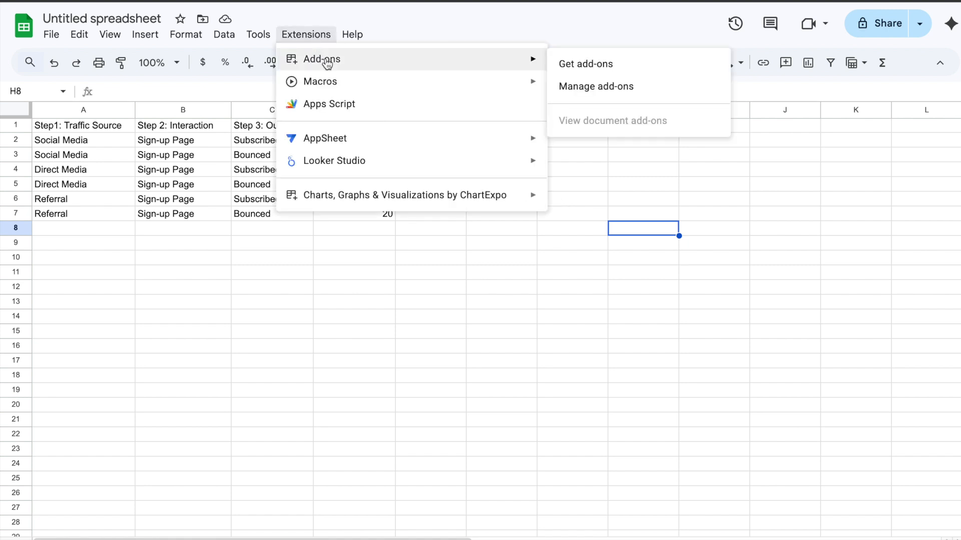
left_click(613, 73)
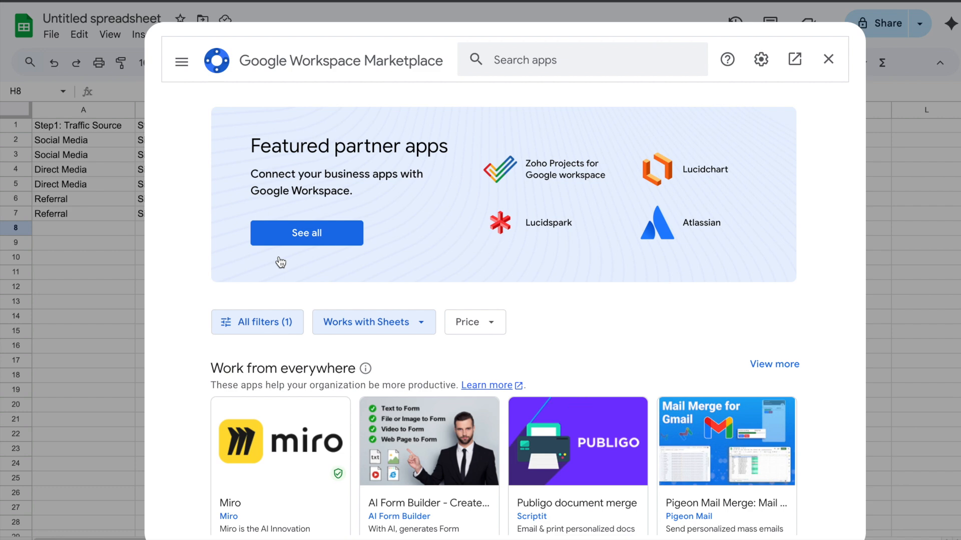
scroll(605, 281, "down", 2)
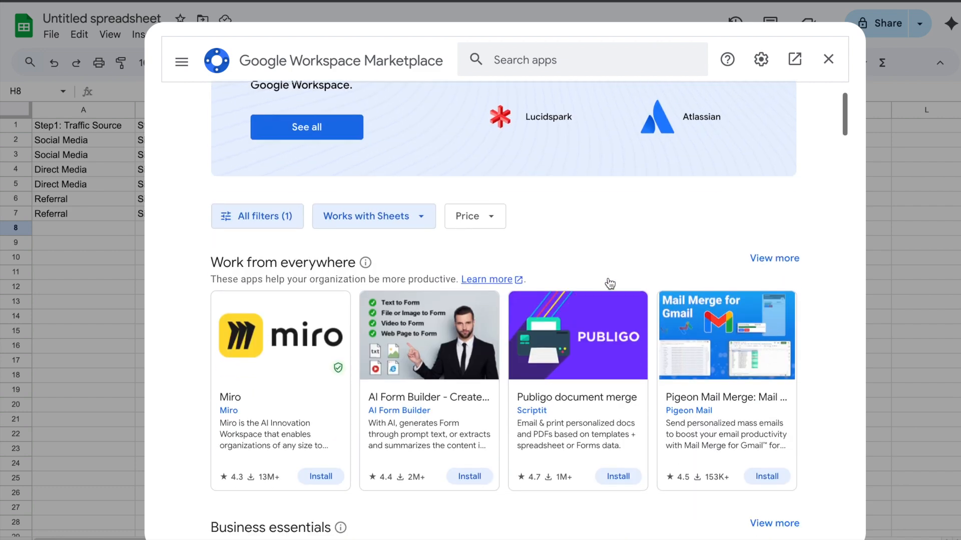
scroll(610, 284, "down", 10)
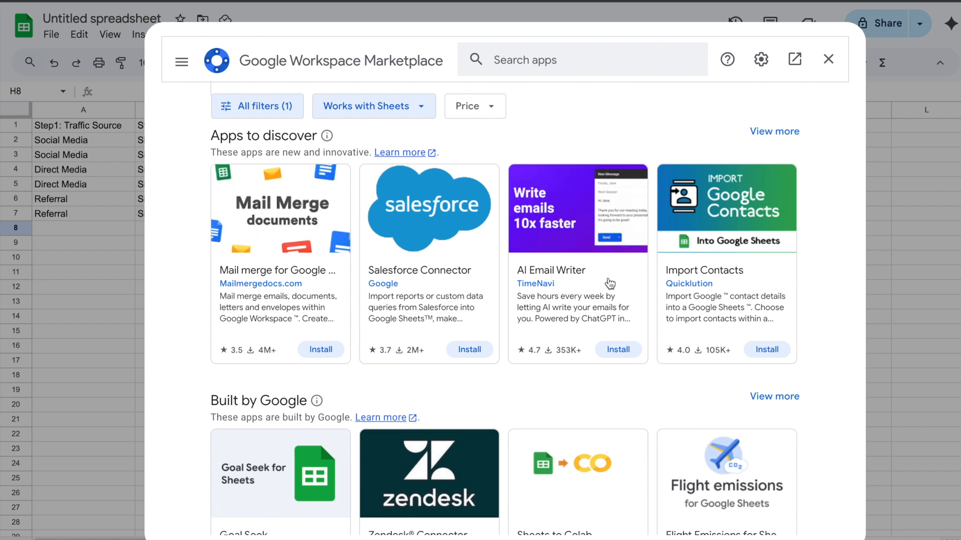
scroll(609, 282, "up", 10)
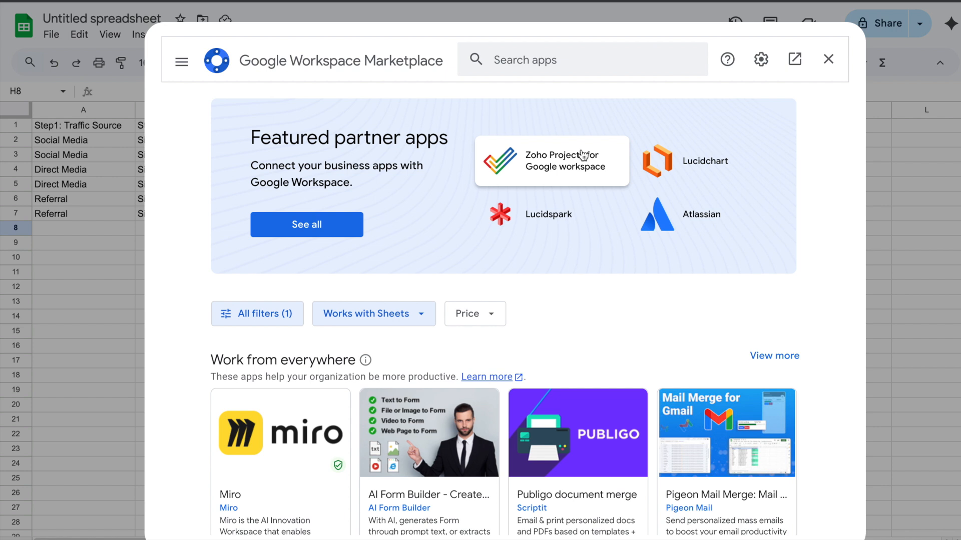
- Search the marketplace for SANKEY and show the suggested Sankey Diagram for Google Sheets - VisioChart app
left_click(536, 62)
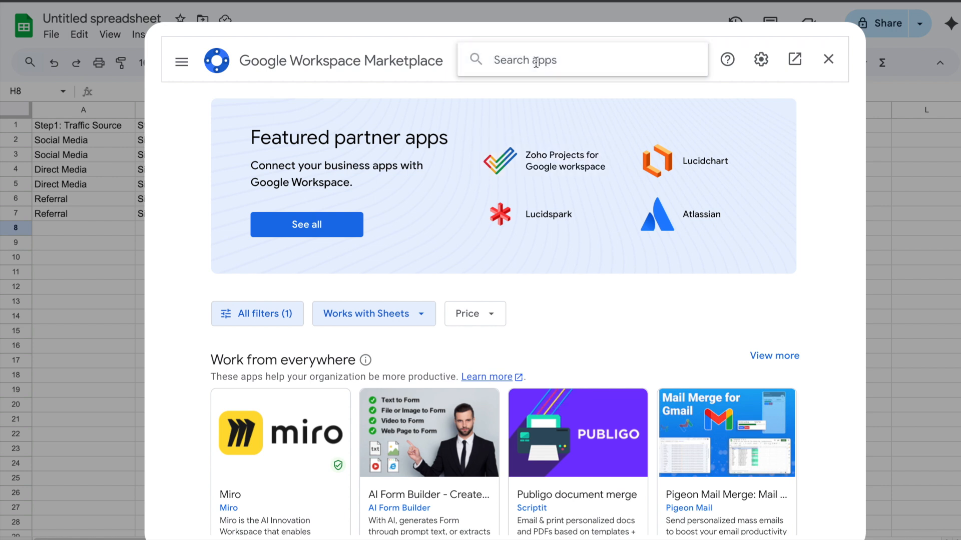
type("SAN")
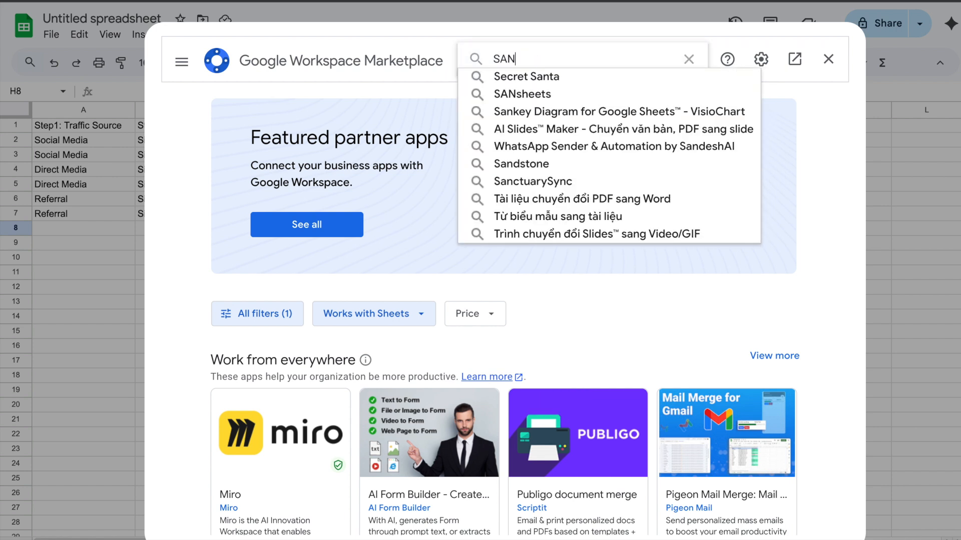
type("KEY")
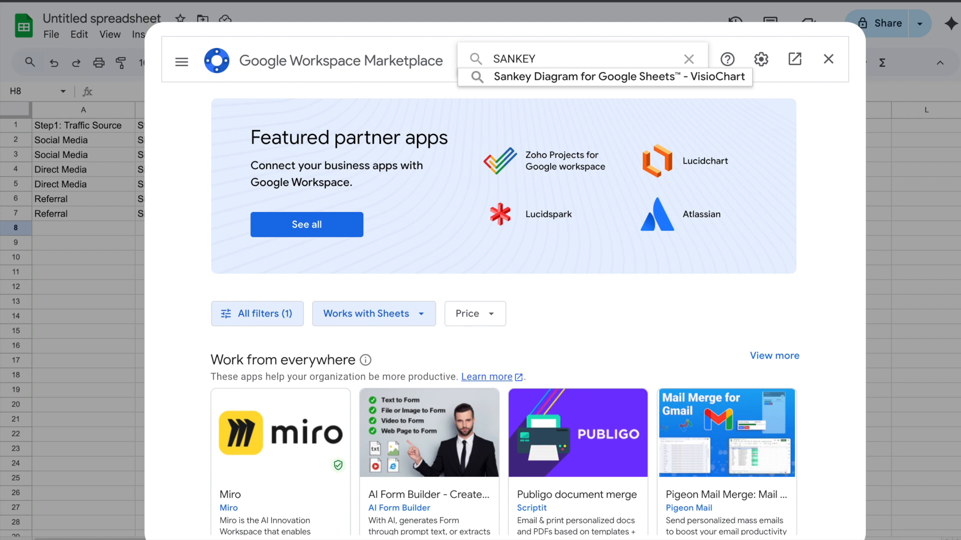
left_click(536, 79)
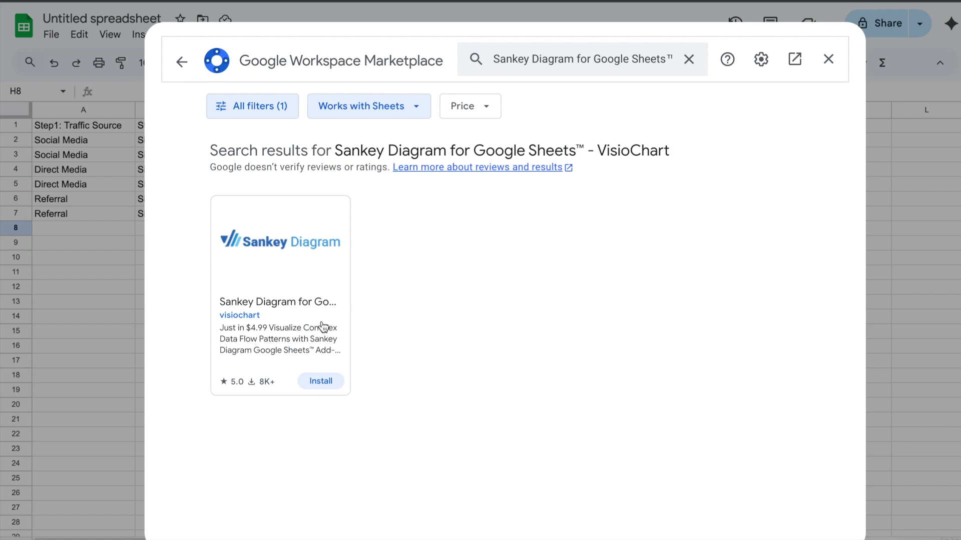
- Search the marketplace for "chart" instead and choose the suggestion Charts, Graphs & Visualizations by ChartExpo
triple_click(545, 60)
type("chart")
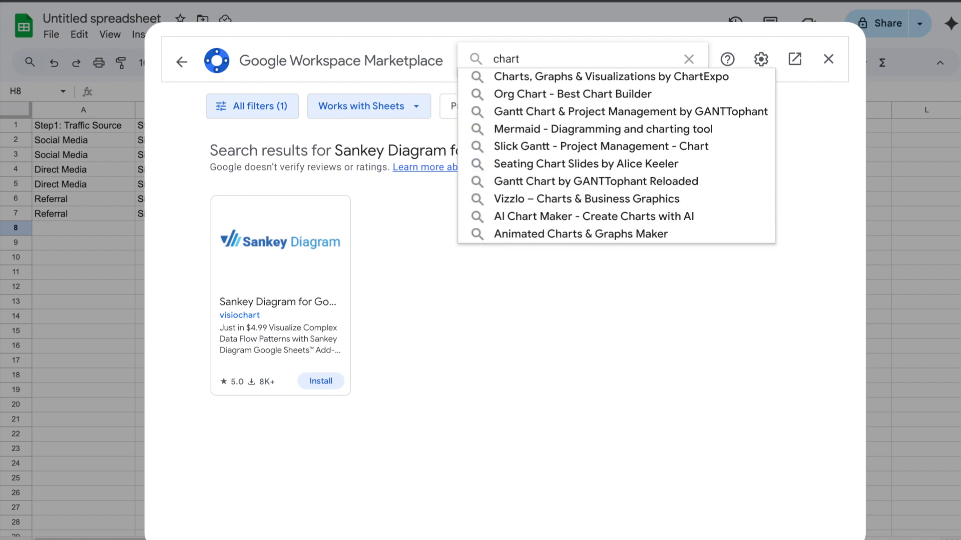
left_click(563, 77)
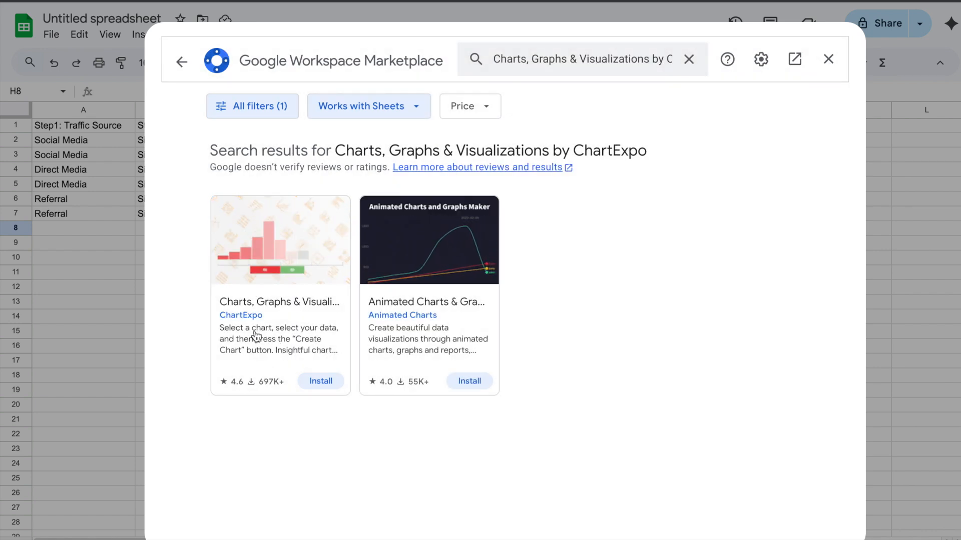
- Review the overview, sample charts and additional information in ChartExpo's add-on listing, and return to the search results
left_click(289, 346)
scroll(464, 326, "down", 5)
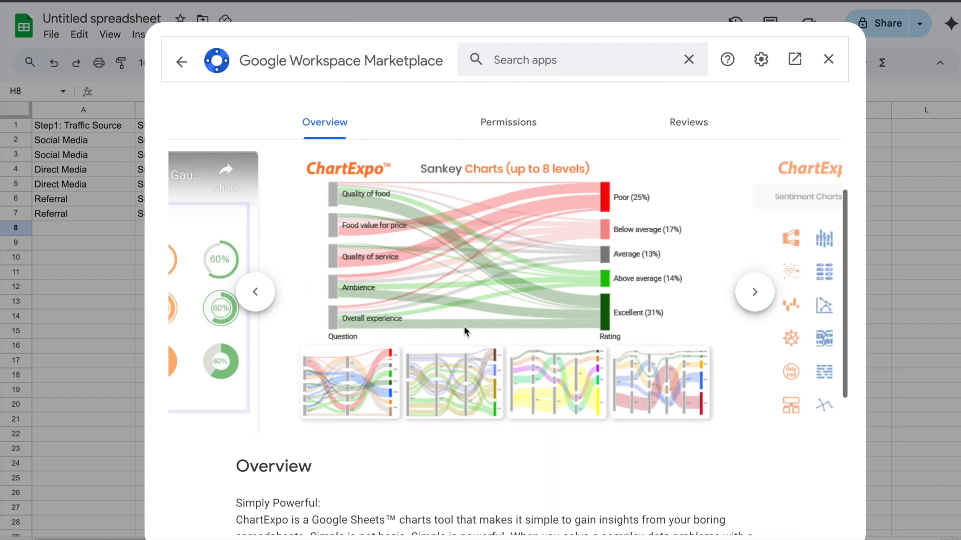
scroll(464, 325, "down", 3)
scroll(463, 326, "up", 7)
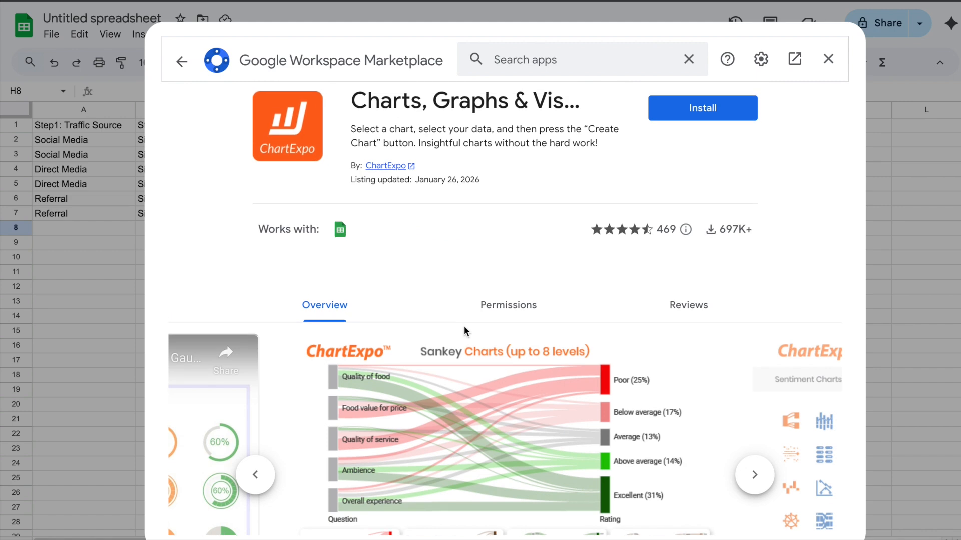
scroll(463, 325, "down", 9)
scroll(436, 268, "up", 2)
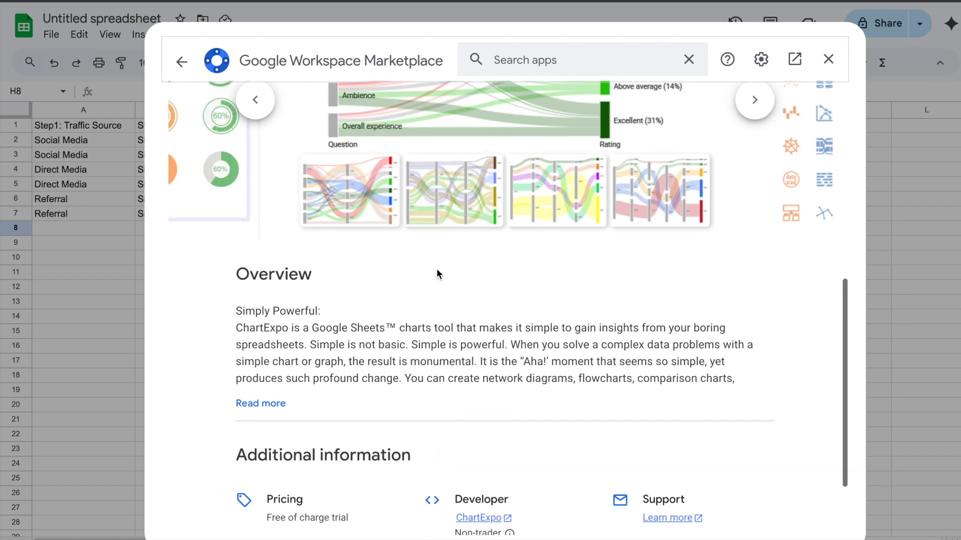
scroll(436, 269, "up", 8)
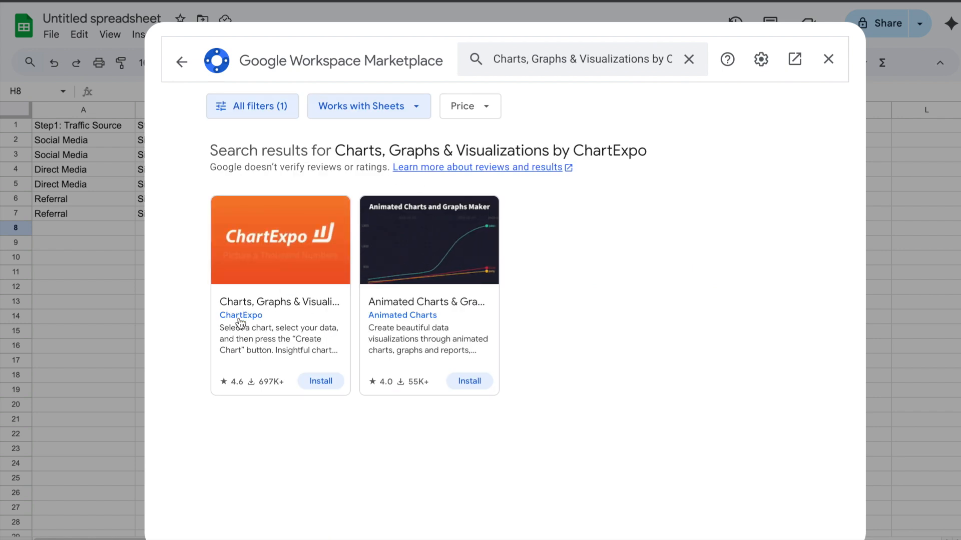
- Start installing the ChartExpo add-on and sign in to it after verifying the Google account with a passkey
left_click(323, 382)
left_click(589, 367)
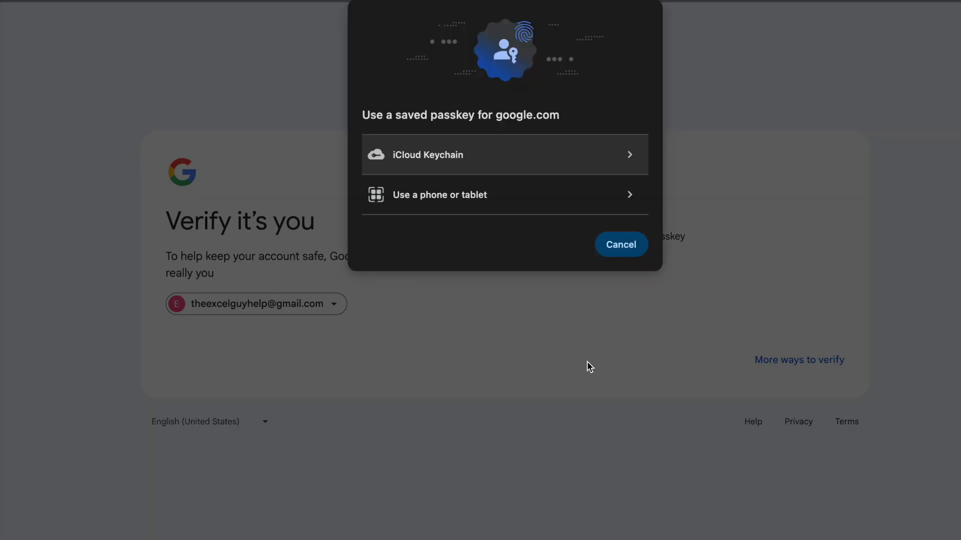
left_click(585, 210)
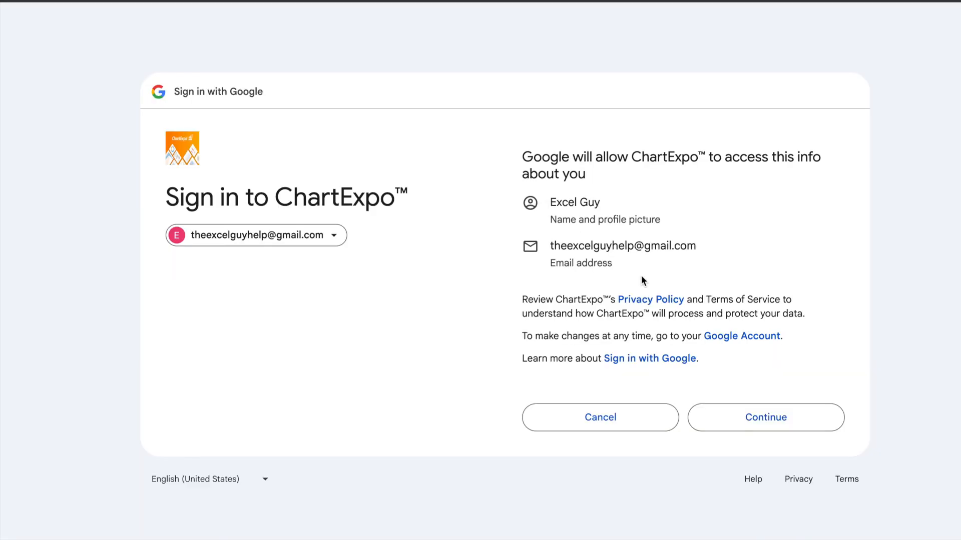
left_click(755, 425)
- Grant ChartExpo all requested access permissions, finish the installation and close the marketplace
left_click(533, 155)
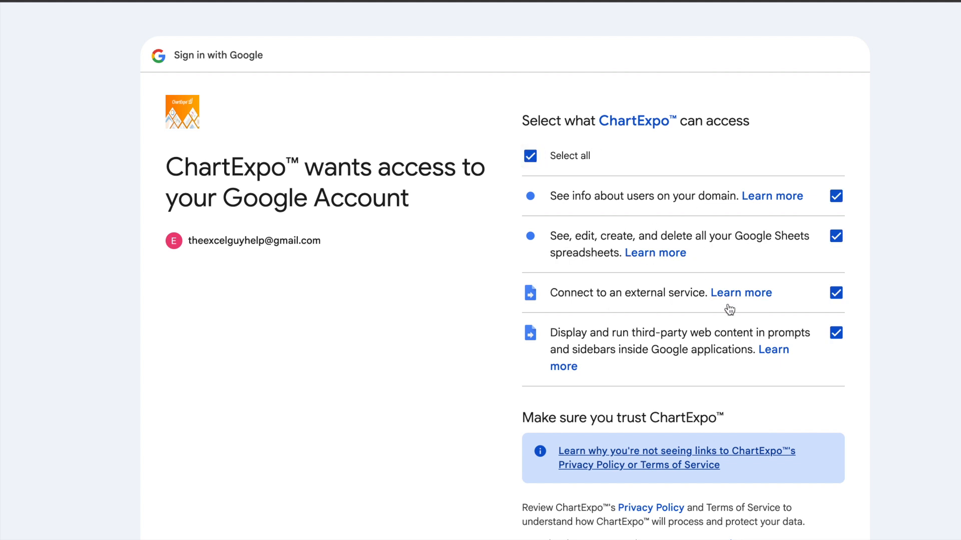
scroll(696, 383, "down", 3)
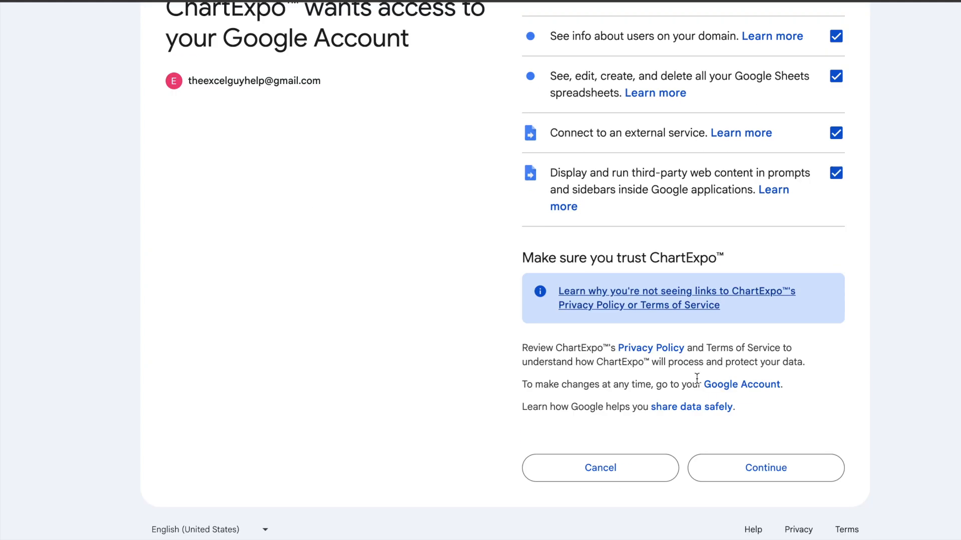
left_click(752, 475)
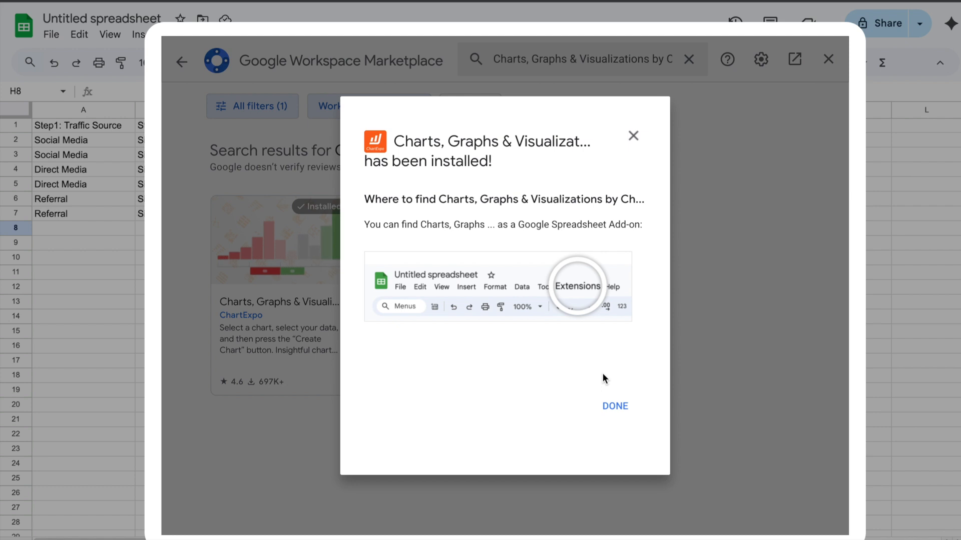
left_click(617, 414)
left_click(828, 59)
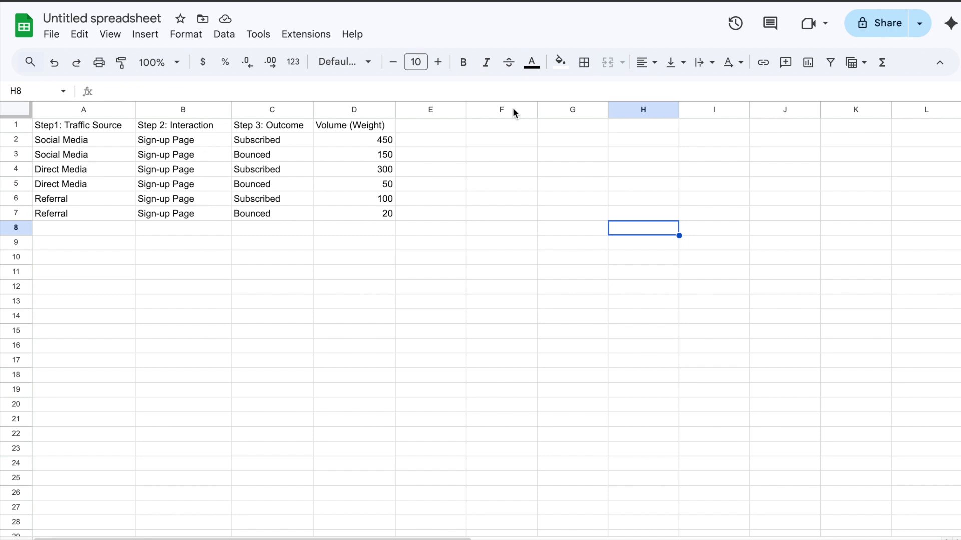
- Open the add-on management page and check the options of the installed ChartExpo add-on
left_click(313, 35)
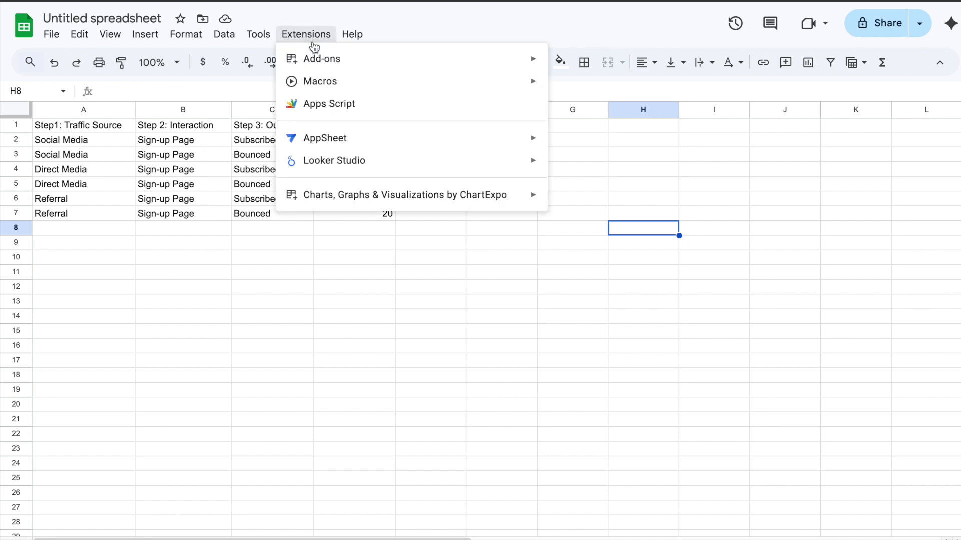
mouse_move(331, 62)
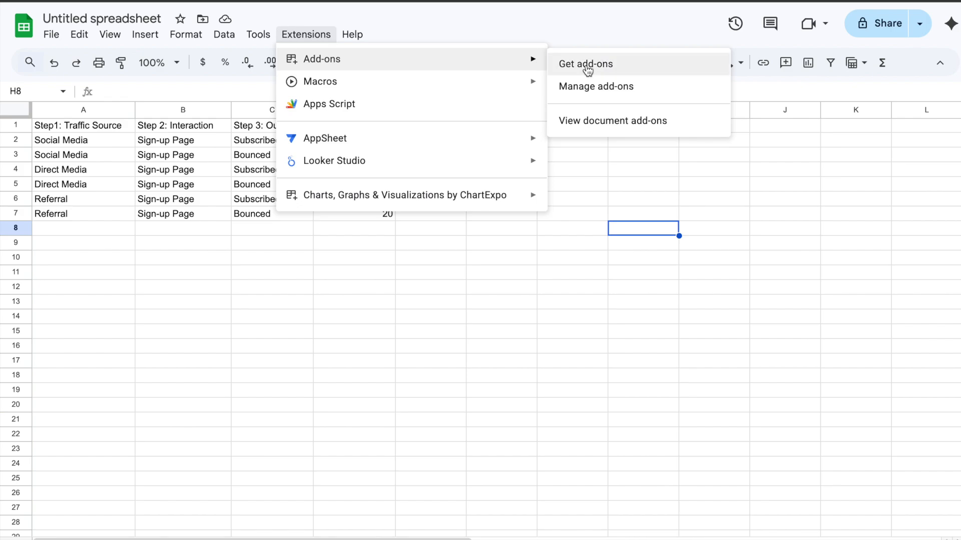
left_click(613, 86)
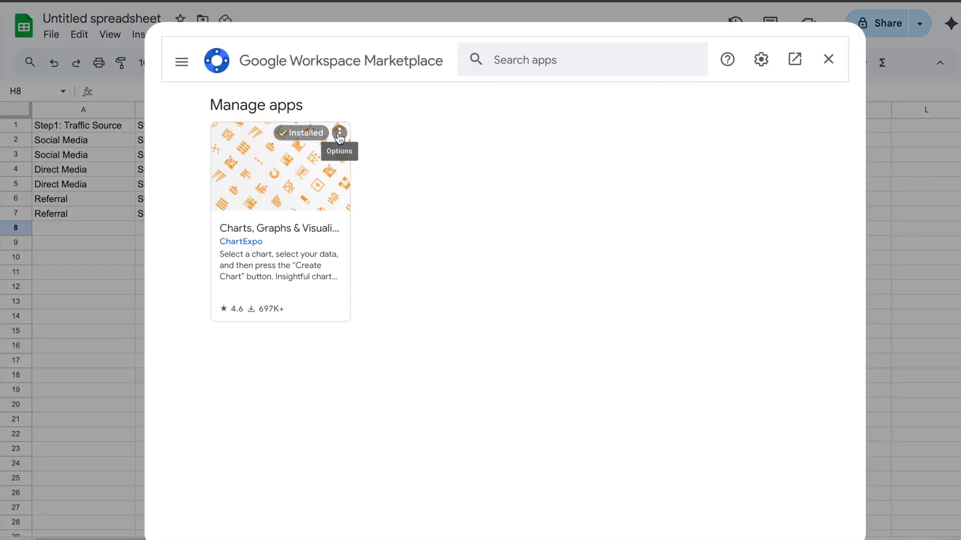
left_click(339, 133)
left_click(650, 169)
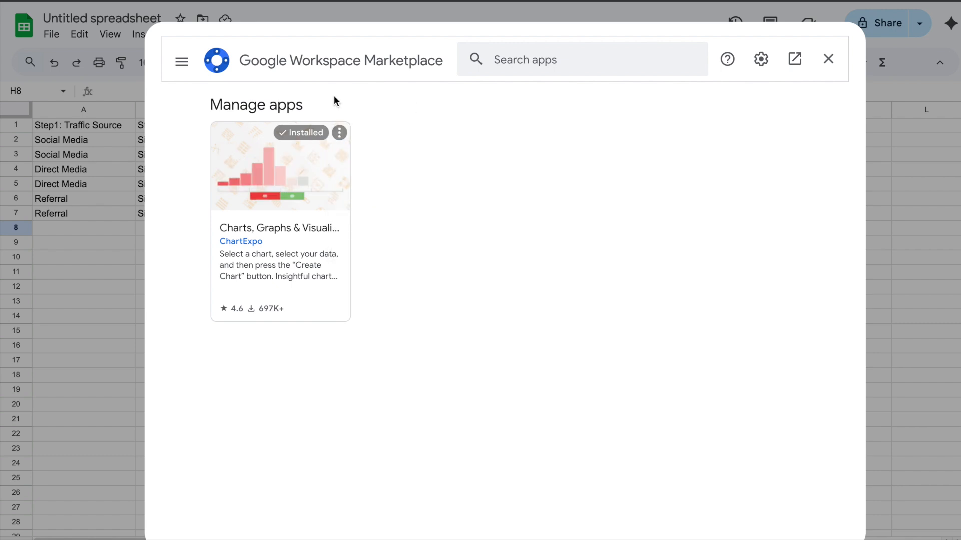
- Close the add-on management page and open the ChartExpo add-on at its list of chart types
left_click(828, 59)
left_click(324, 37)
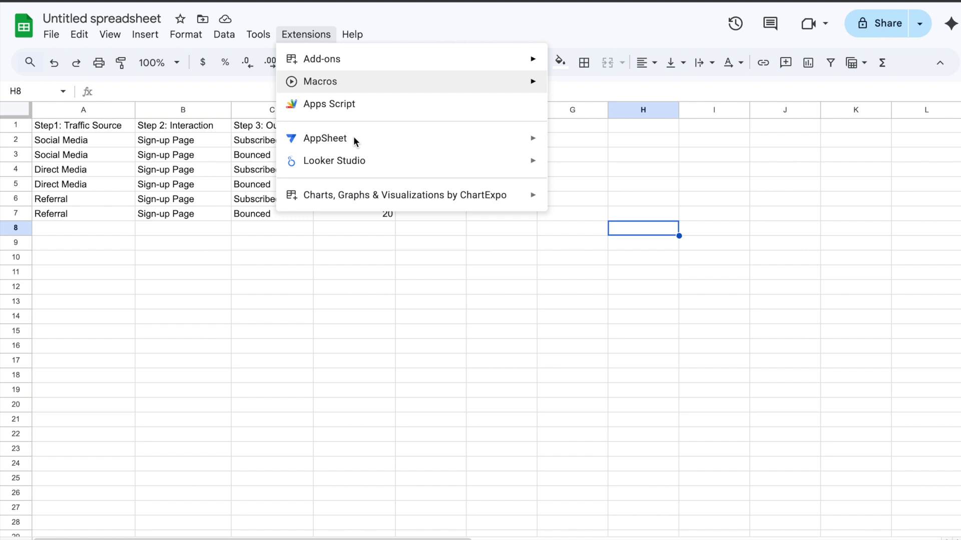
mouse_move(360, 200)
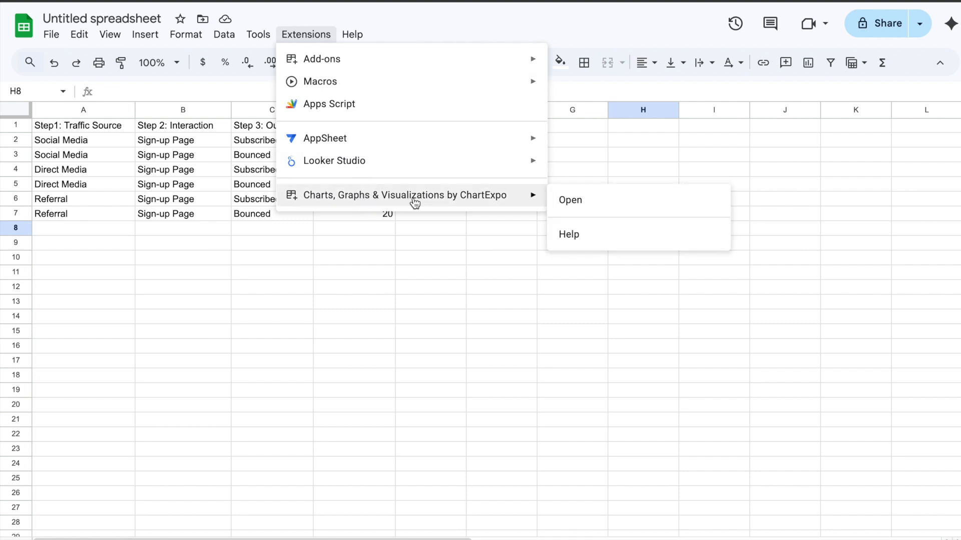
left_click(573, 201)
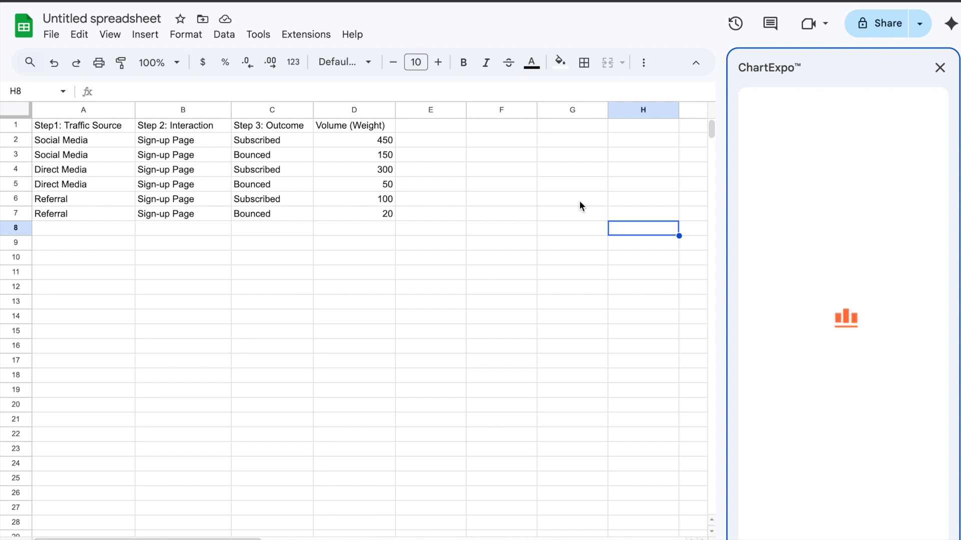
left_click(844, 299)
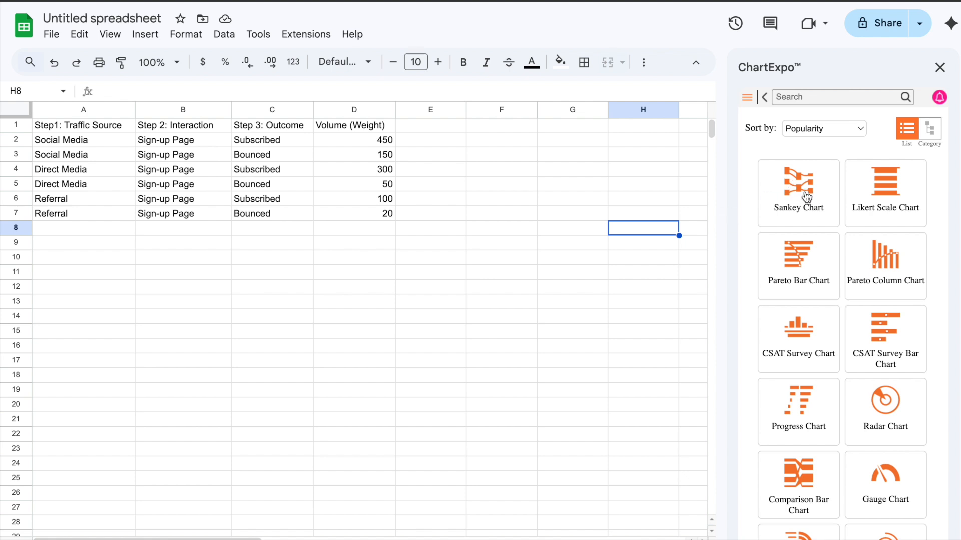
- Choose Sankey Chart from the available chart types and select Sheet1 as its data sheet
scroll(871, 325, "down", 2)
scroll(871, 325, "down", 9)
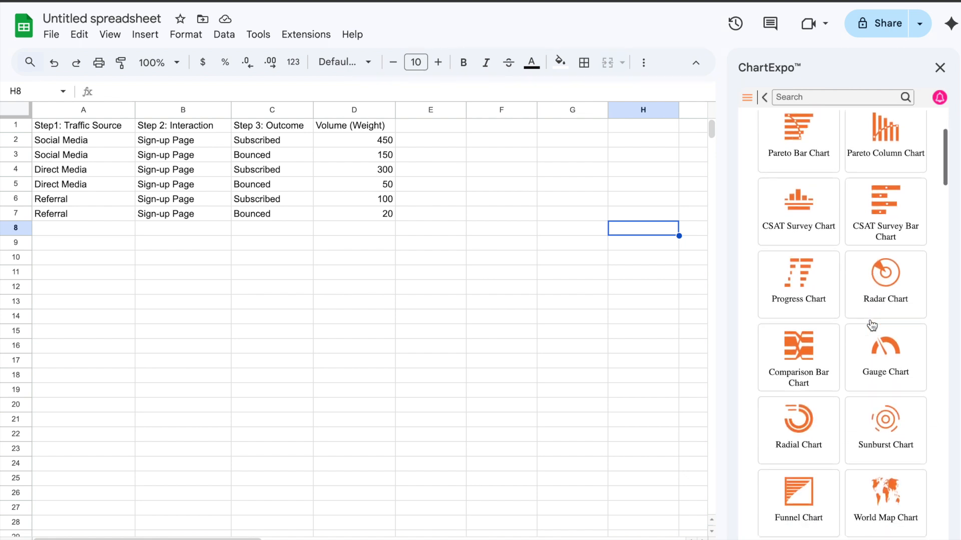
scroll(871, 325, "up", 10)
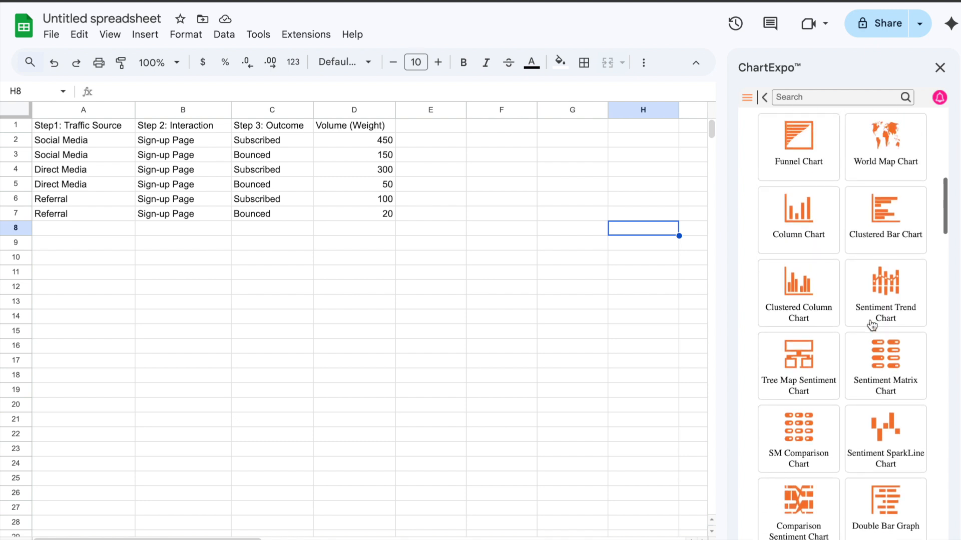
left_click(809, 211)
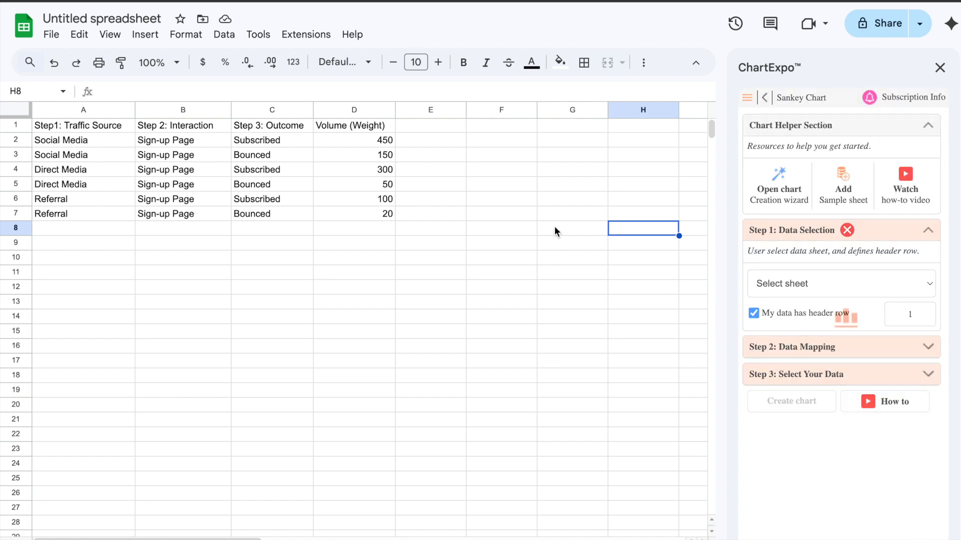
left_click(857, 283)
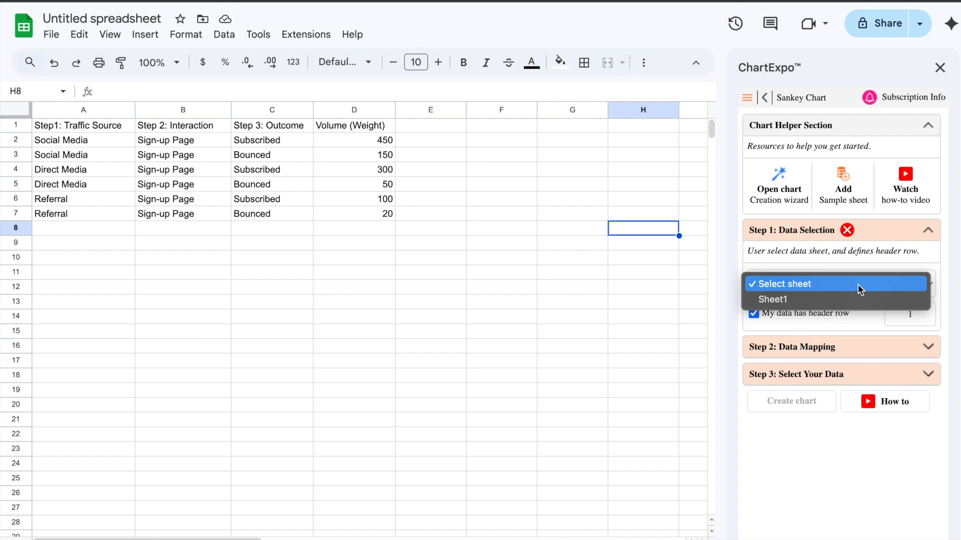
left_click(827, 303)
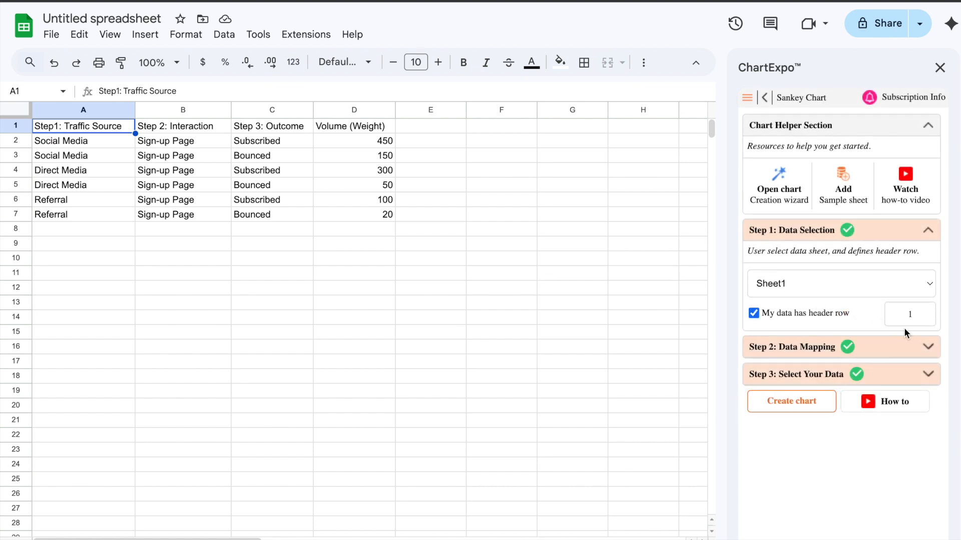
- Check the chart's data row range and column mapping, and create the Sankey chart with these settings
left_click(927, 355)
left_click(927, 355)
left_click(923, 378)
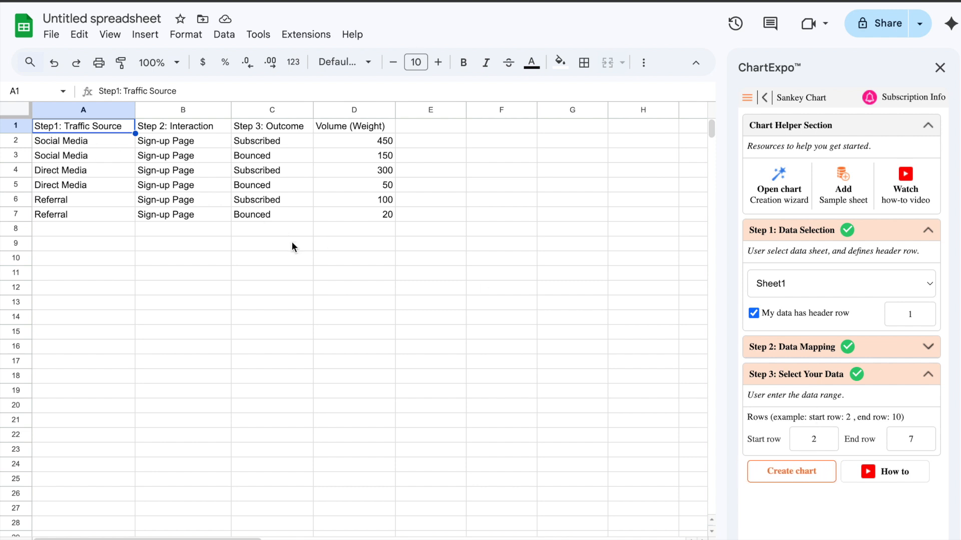
left_click(927, 350)
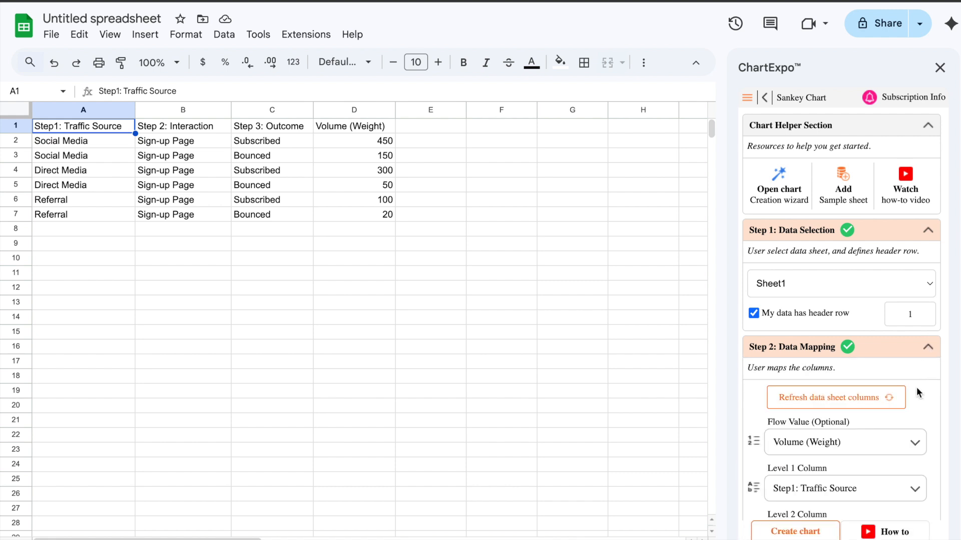
scroll(839, 413, "down", 2)
scroll(839, 413, "down", 2)
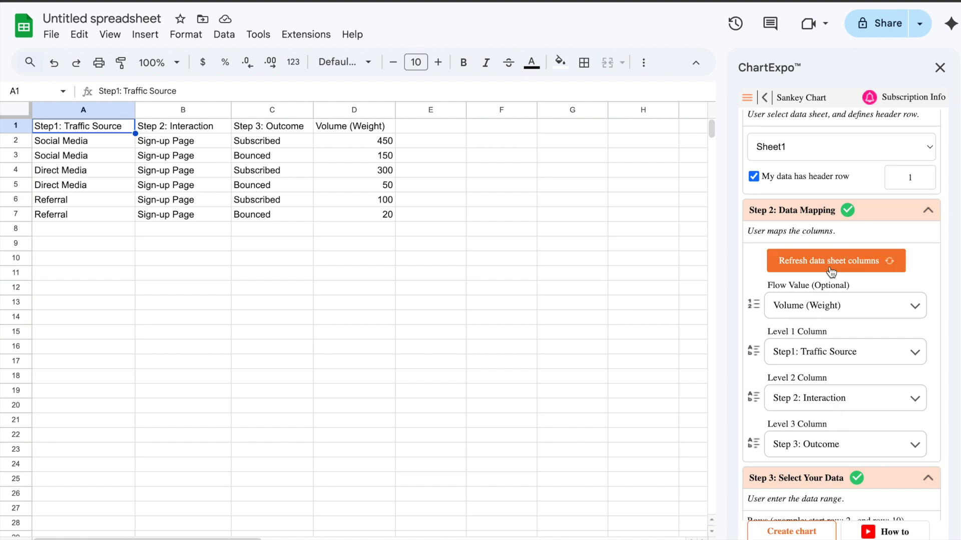
left_click(798, 534)
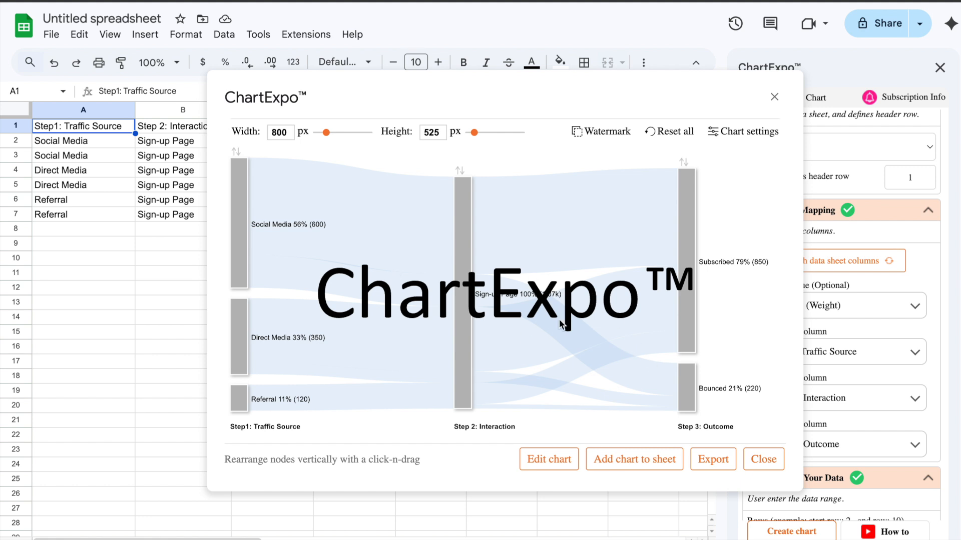
- View the payment options for removing the chart's watermark and close them without purchasing
left_click(599, 133)
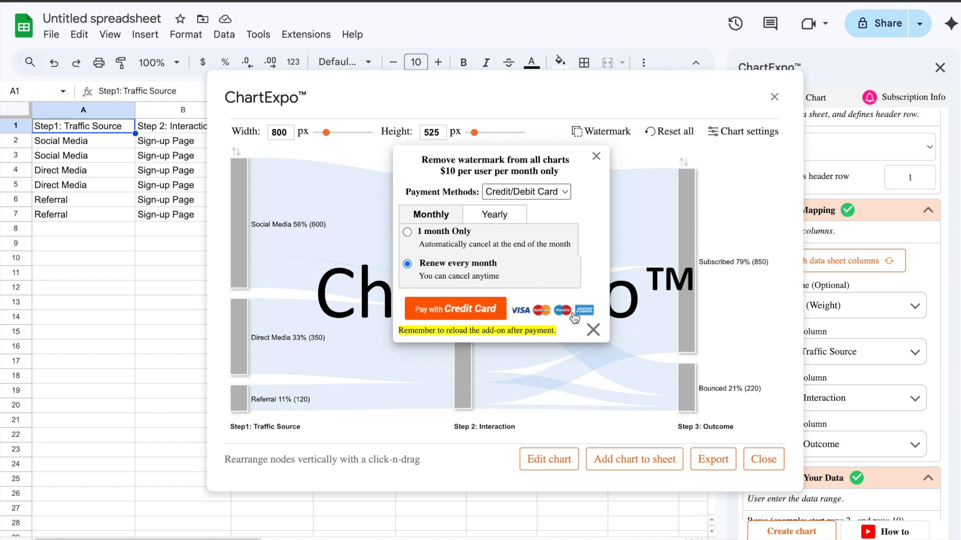
left_click(593, 330)
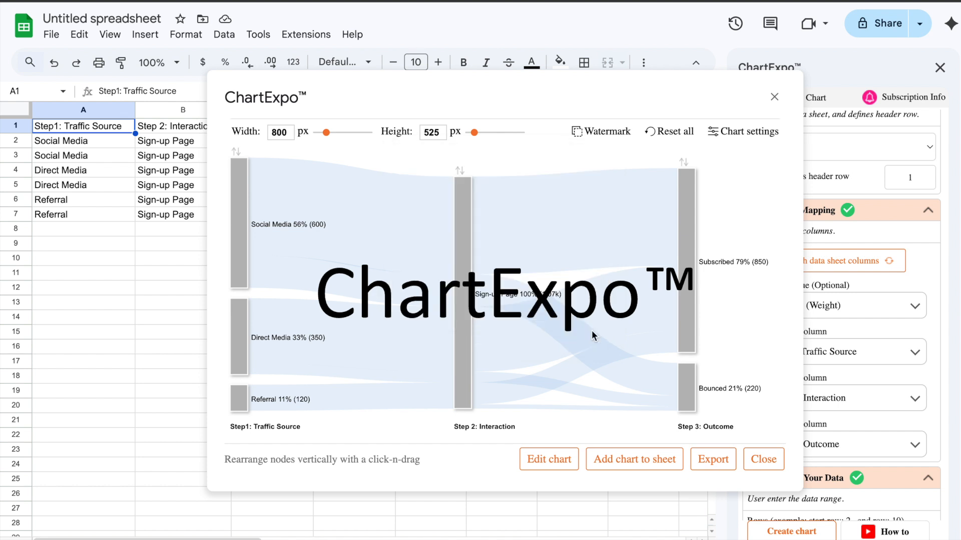